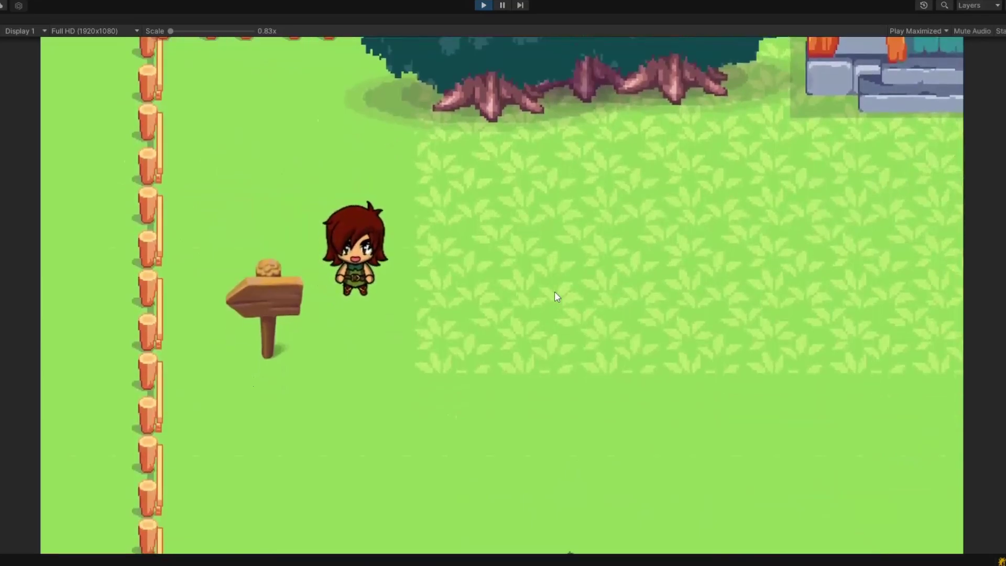
Walk the character down-left to the signpost, circle it, and finish at its left side
key(Left)
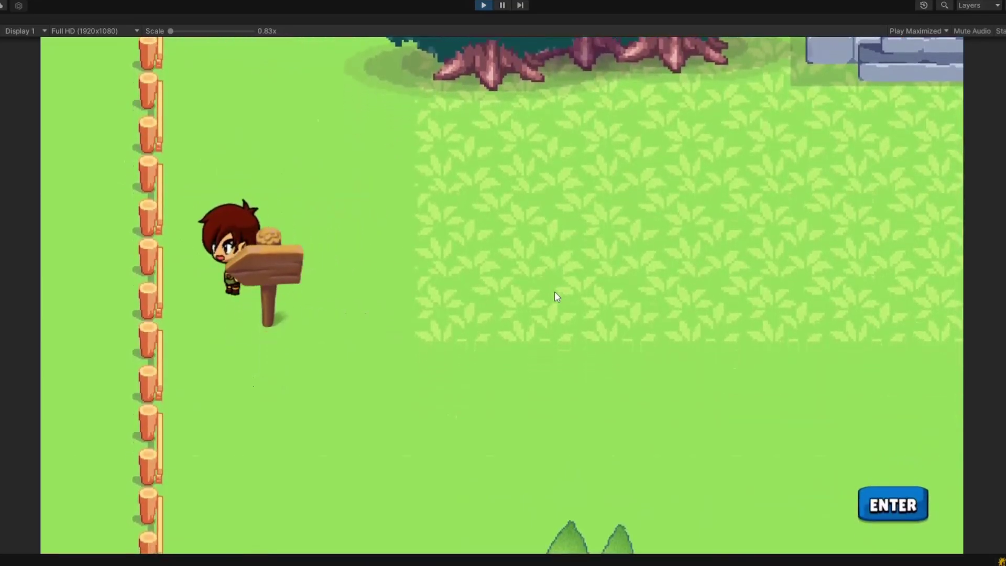
key(Down)
key(Right)
key(Up)
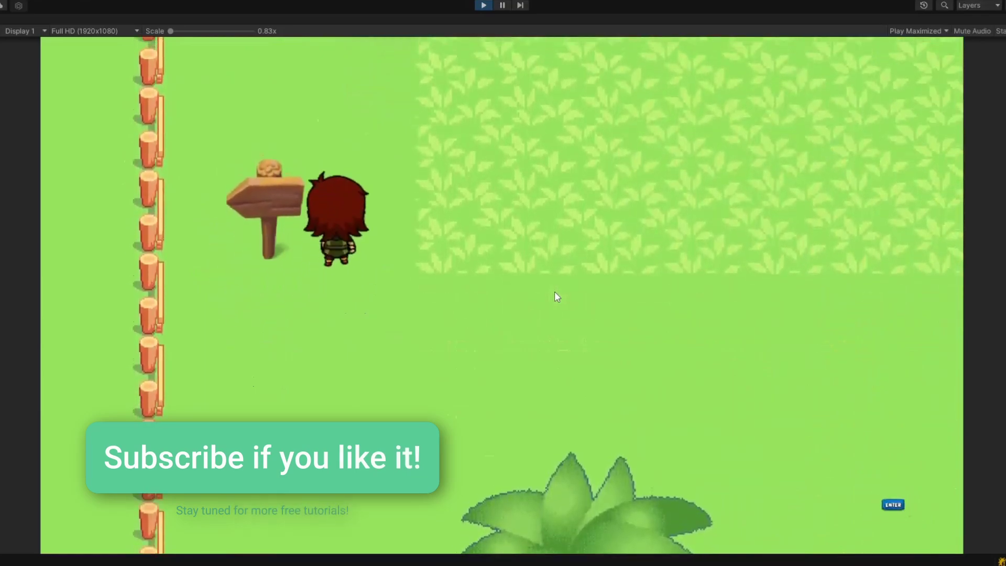
key(Up)
key(Left)
key(Down)
key(Up)
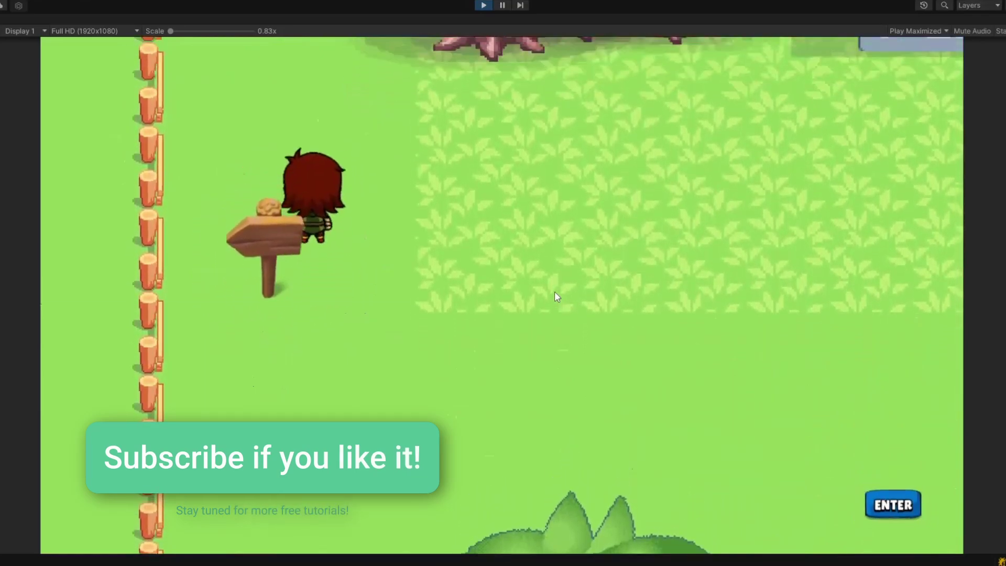
key(Left)
key(Down)
key(Right)
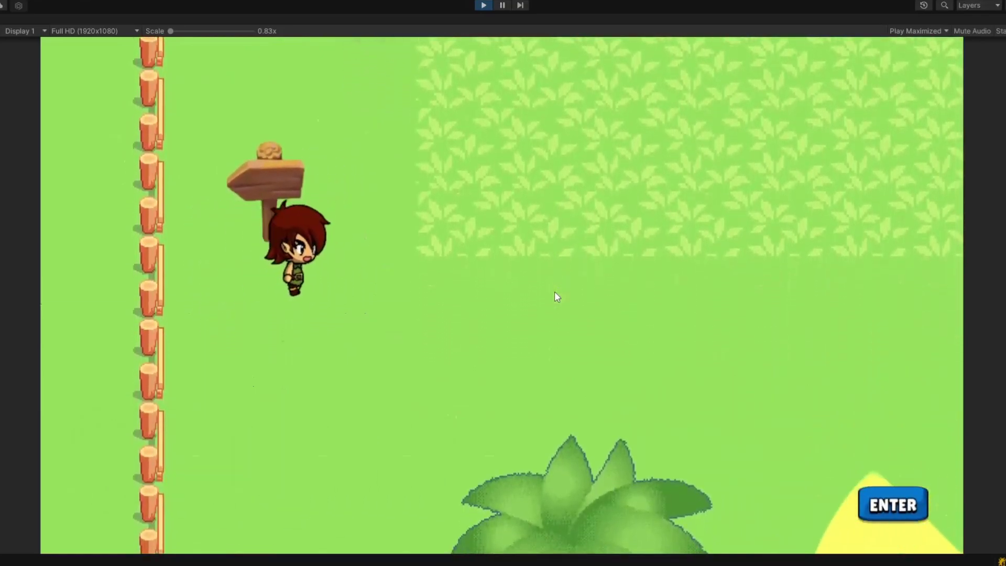
key(Up)
key(Left)
key(Down)
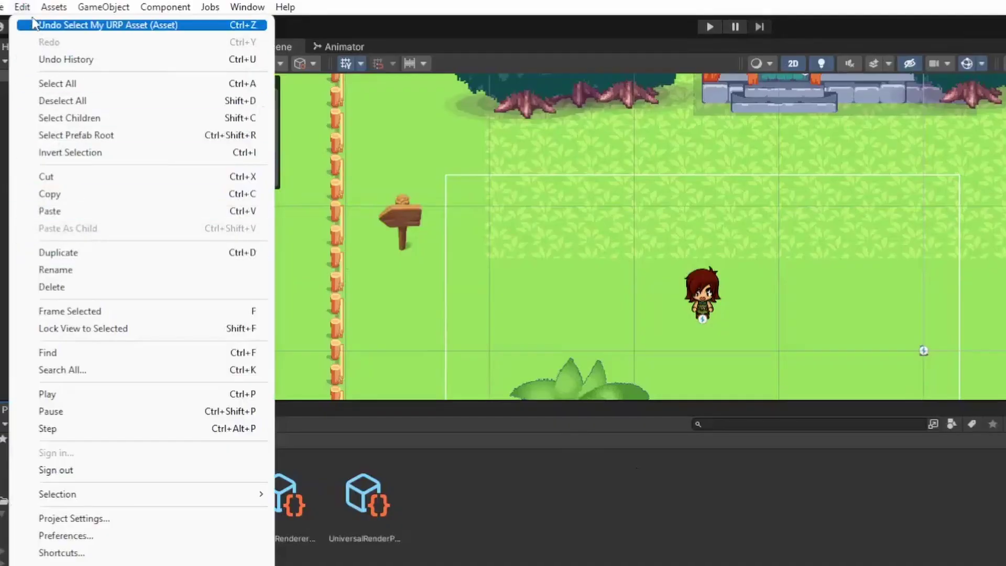
Open the Graphics project settings and ping My URP Asset as the render pipeline
click(91, 519)
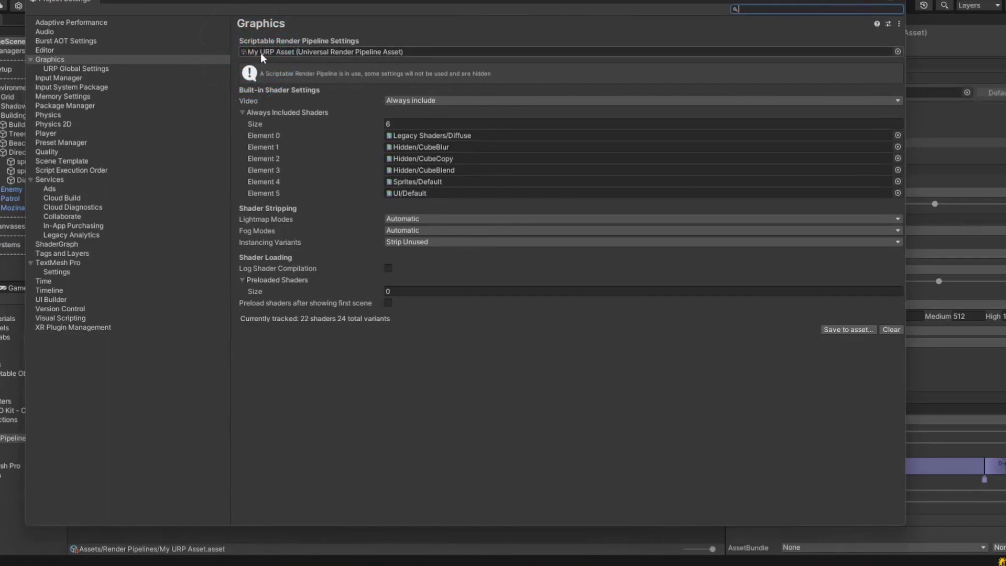
click(312, 50)
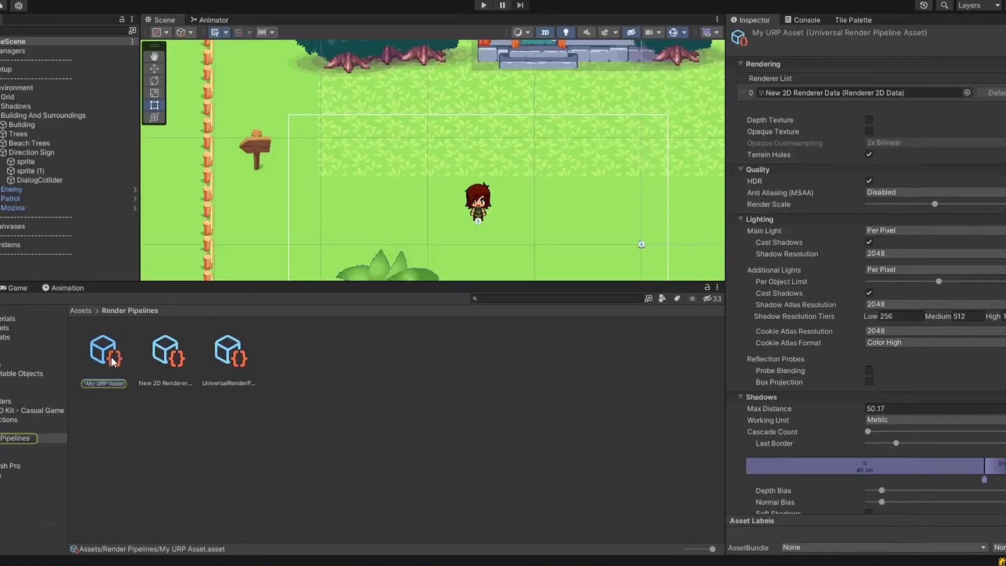
Set New 2D Renderer Data's transparency sorting to Custom Axis with axis (0, 1, 0)
click(813, 93)
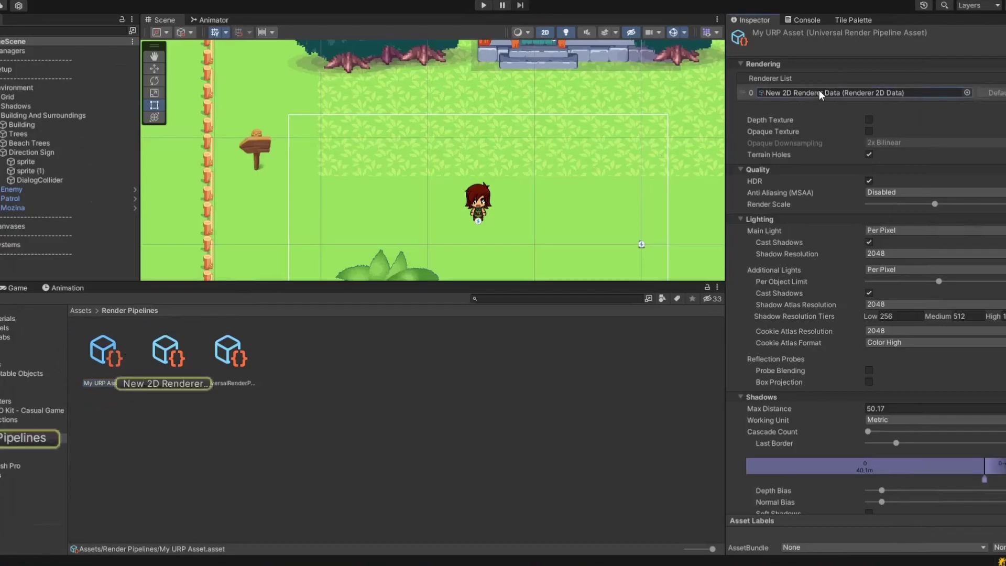
click(167, 352)
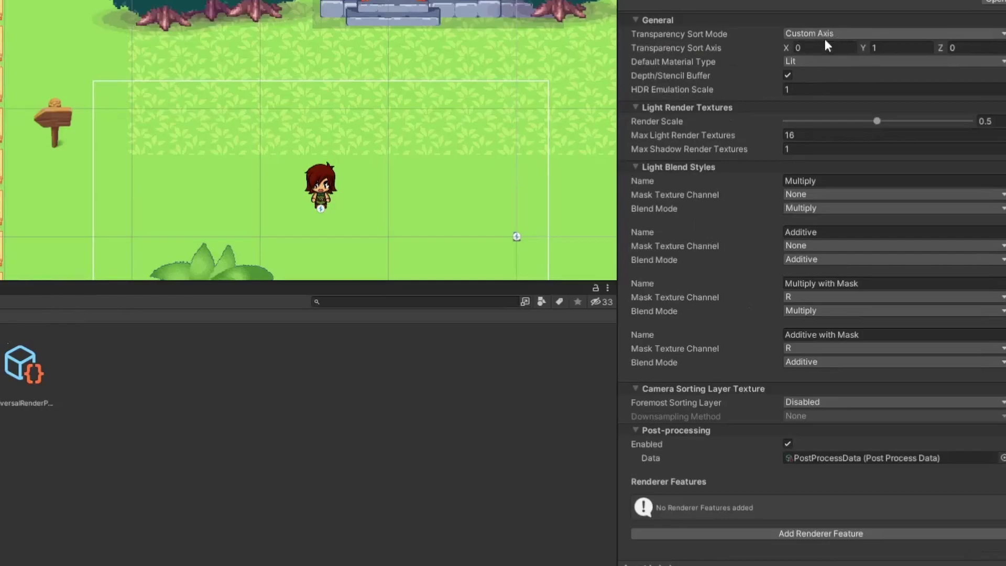
click(824, 37)
click(826, 48)
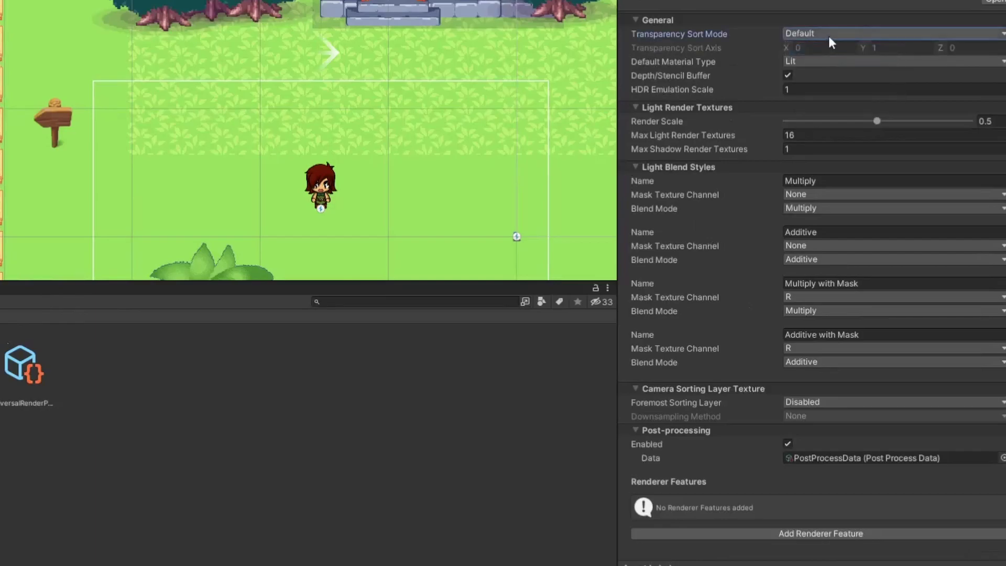
click(829, 36)
click(833, 94)
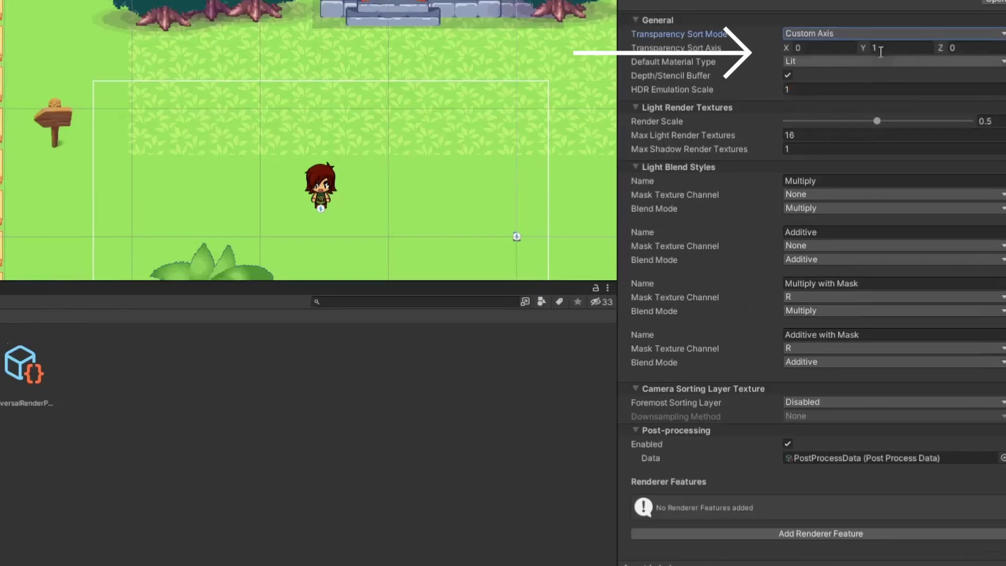
click(974, 50)
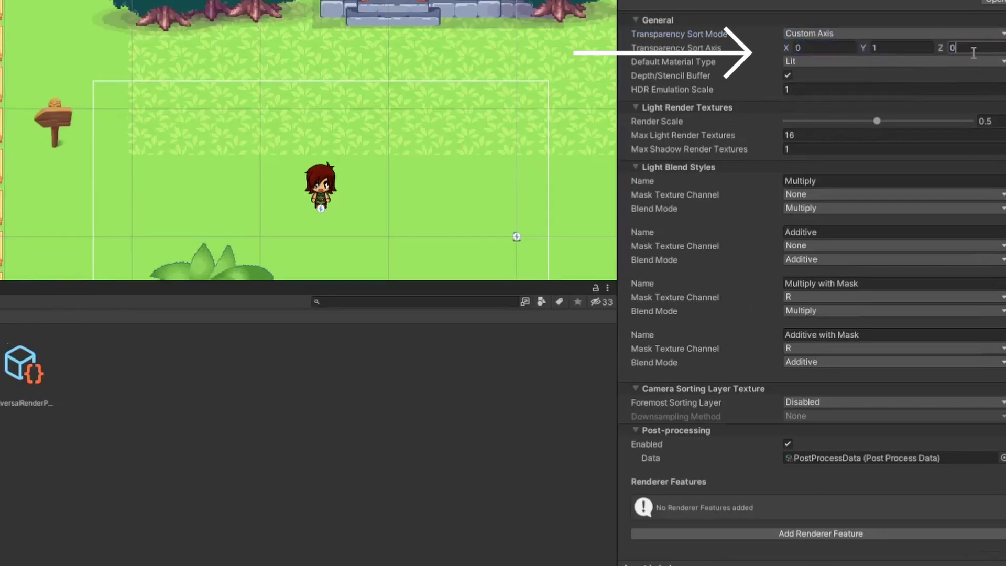
click(884, 48)
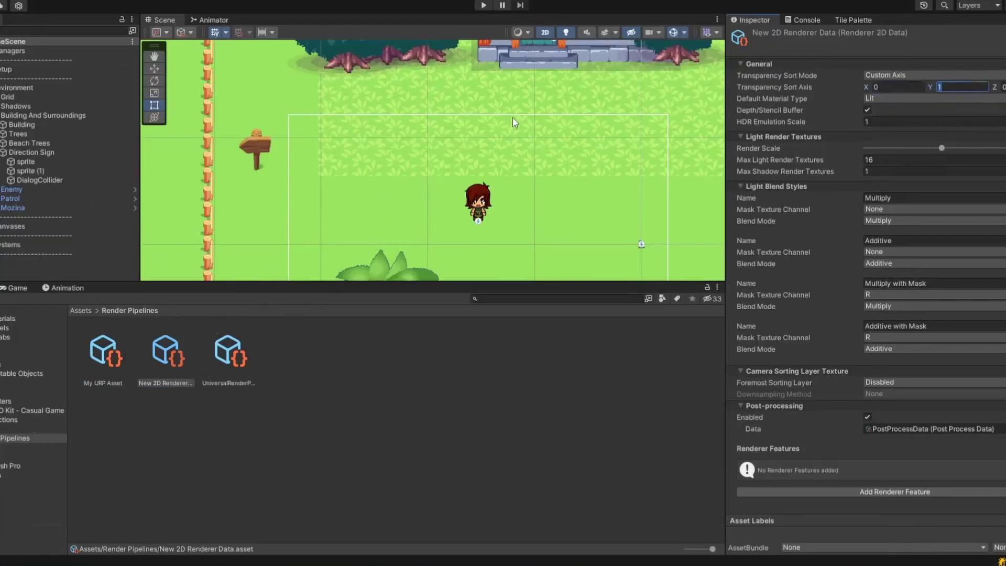
Focus on Direction Sign, hide its child sprites, and inspect the DialogCollider
click(48, 153)
key(f)
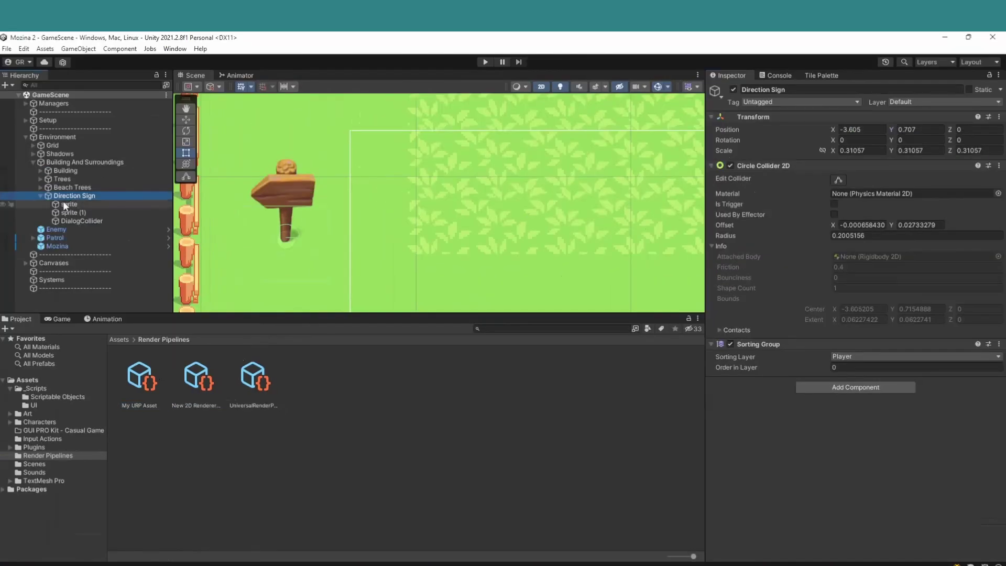
click(65, 203)
click(734, 90)
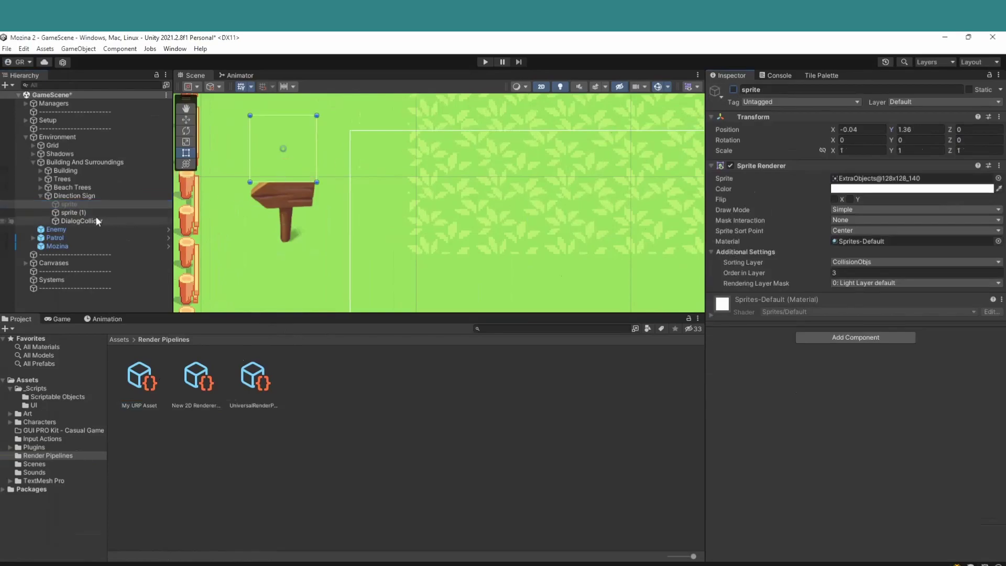
click(72, 212)
click(735, 90)
click(62, 220)
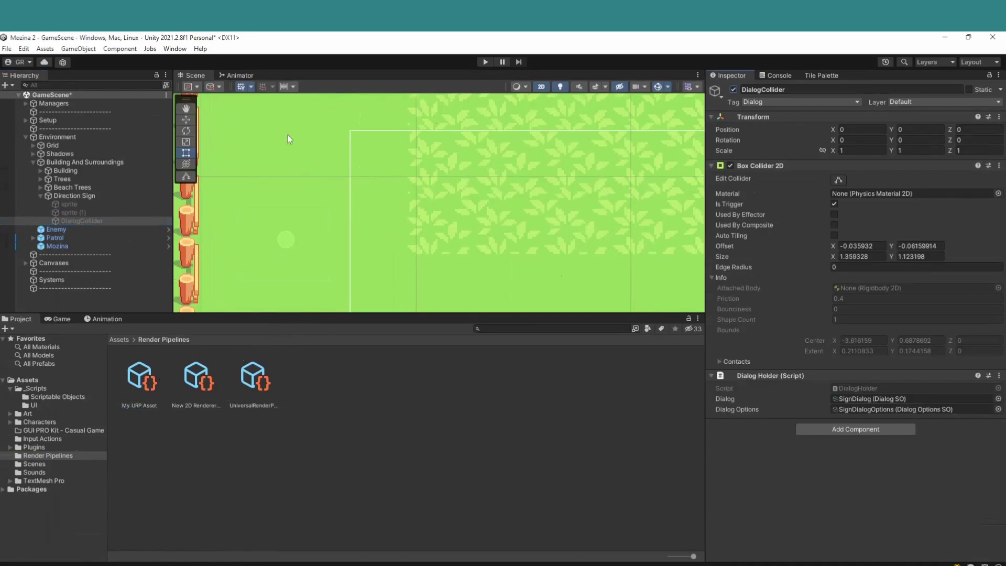
Re-enable the sign's board and knob sprites and reselect the Direction Sign parent
click(136, 209)
click(735, 90)
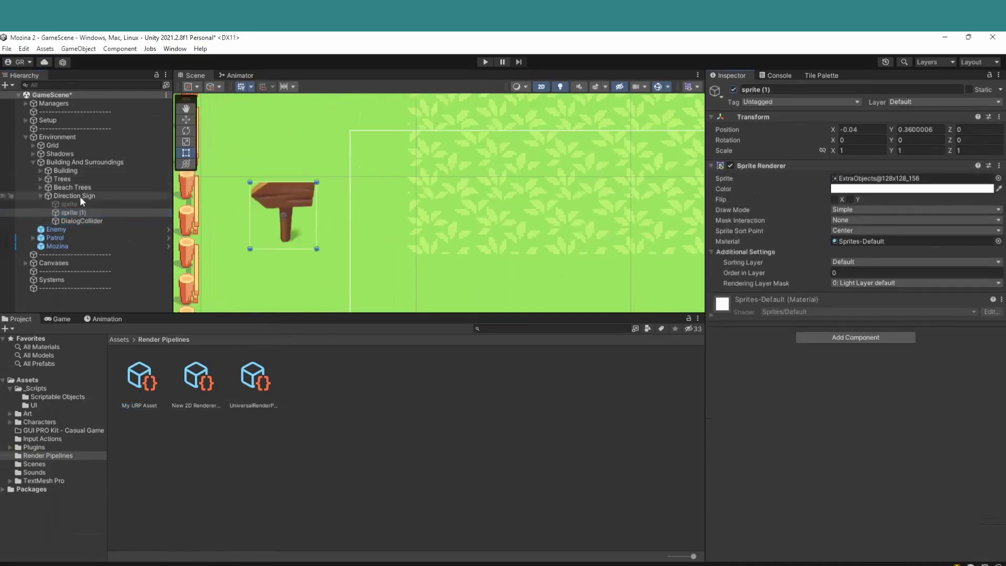
click(68, 203)
click(735, 90)
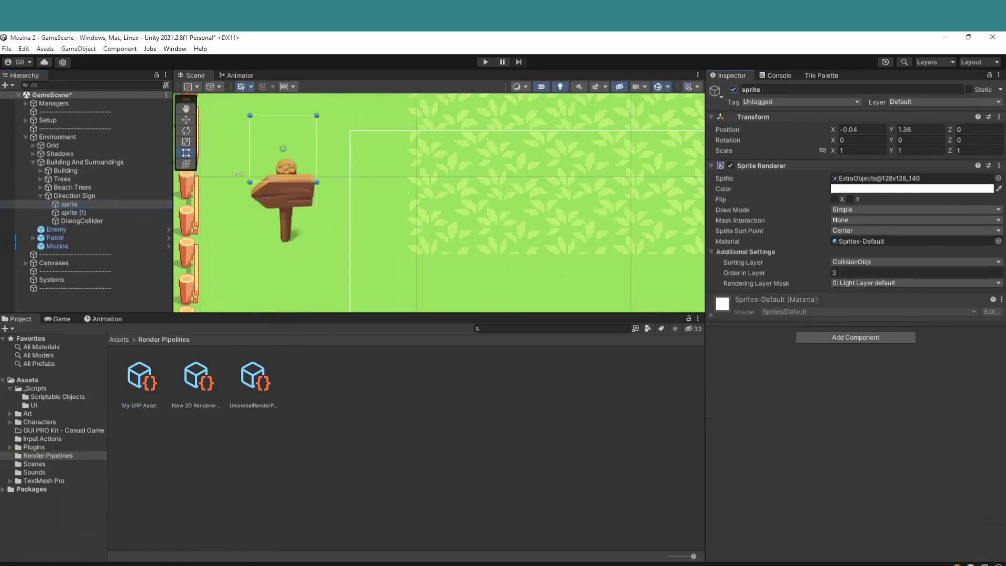
click(64, 196)
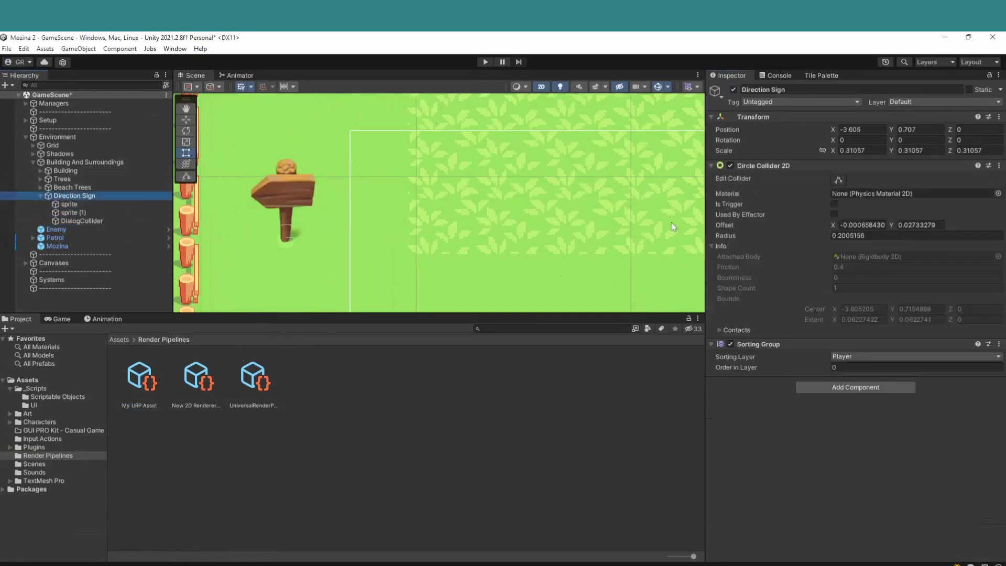
Search Add Component for Sorting Group, then check the sign's Player layer, order 0
click(860, 387)
text(sor)
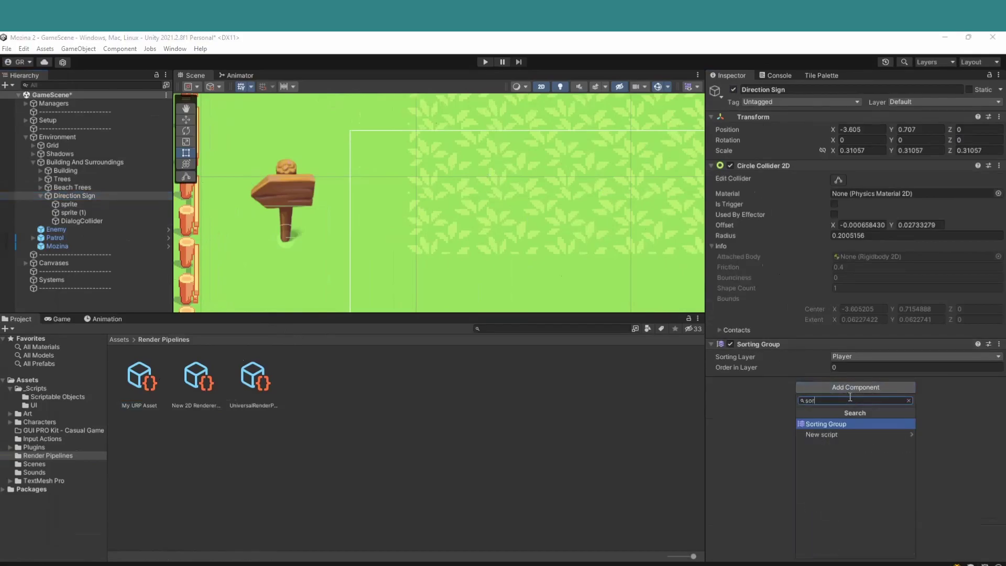
key(BackSpace)
key(BackSpace)
key(BackSpace)
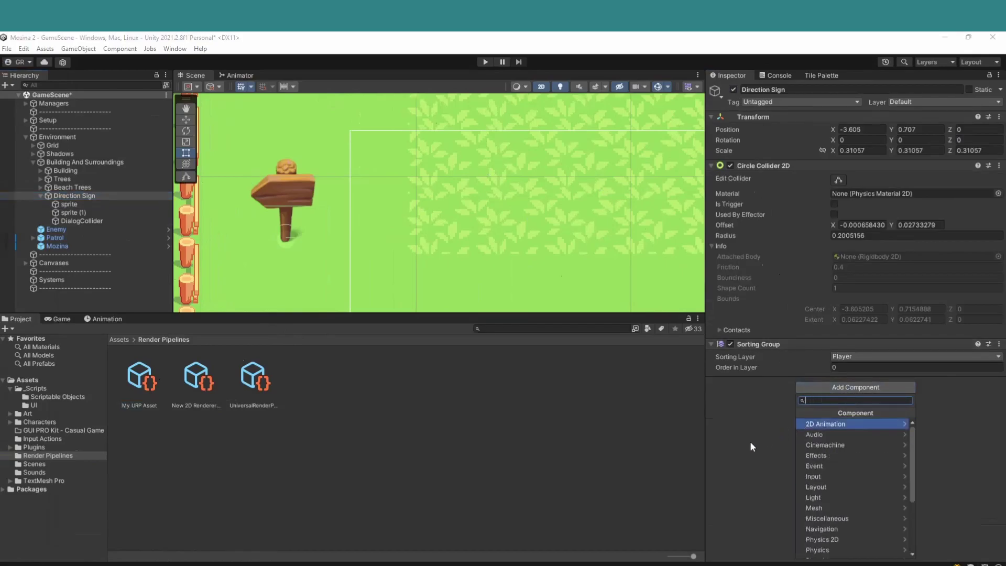
click(748, 441)
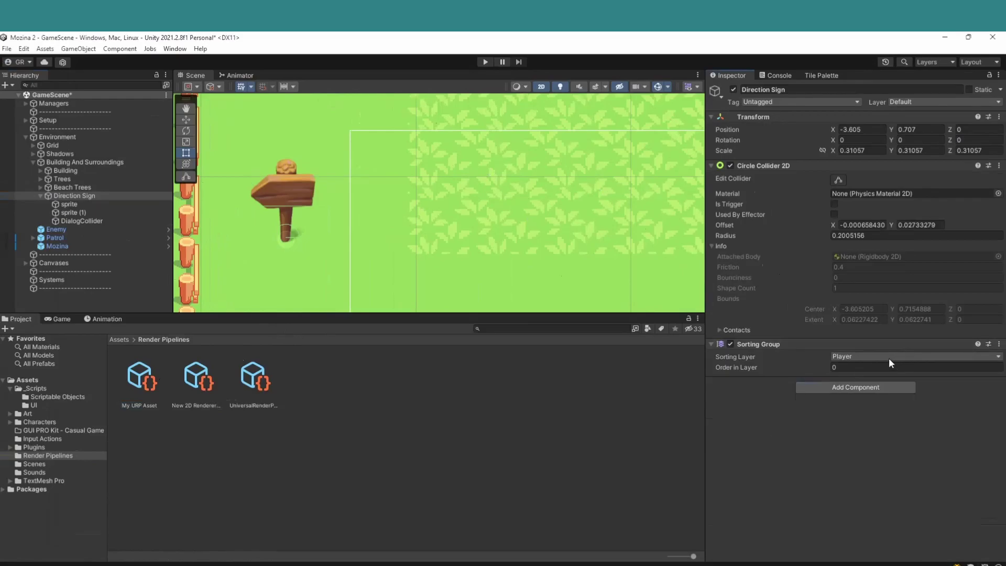
click(837, 367)
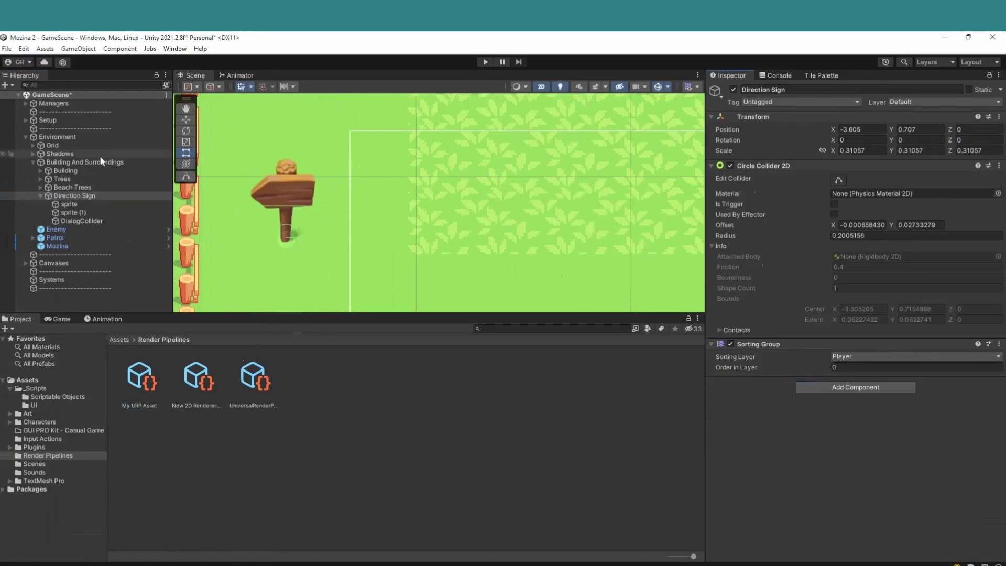
Check the sign sprite's sort point and Sorting Group, then inspect Mozina's renderer
click(68, 203)
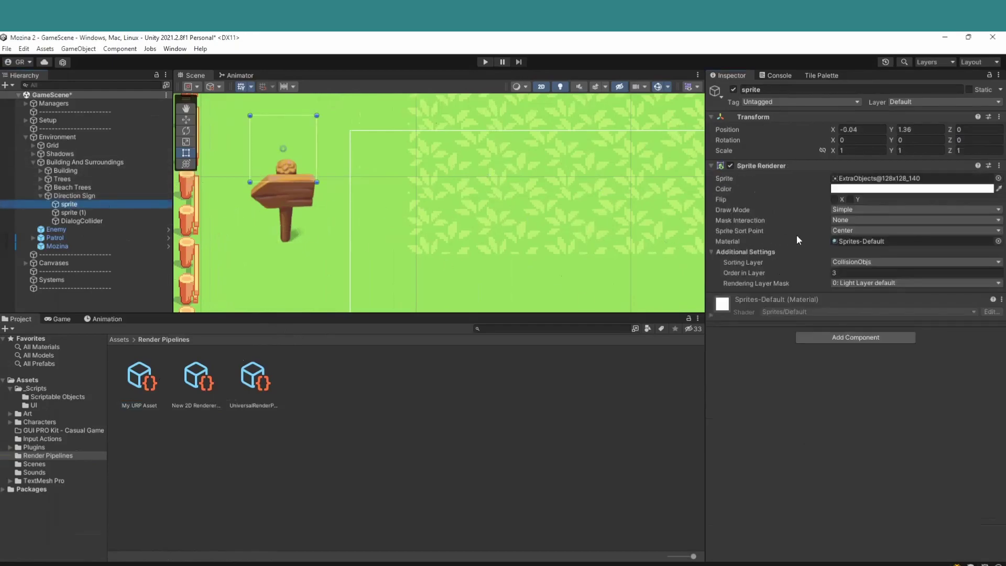
click(838, 231)
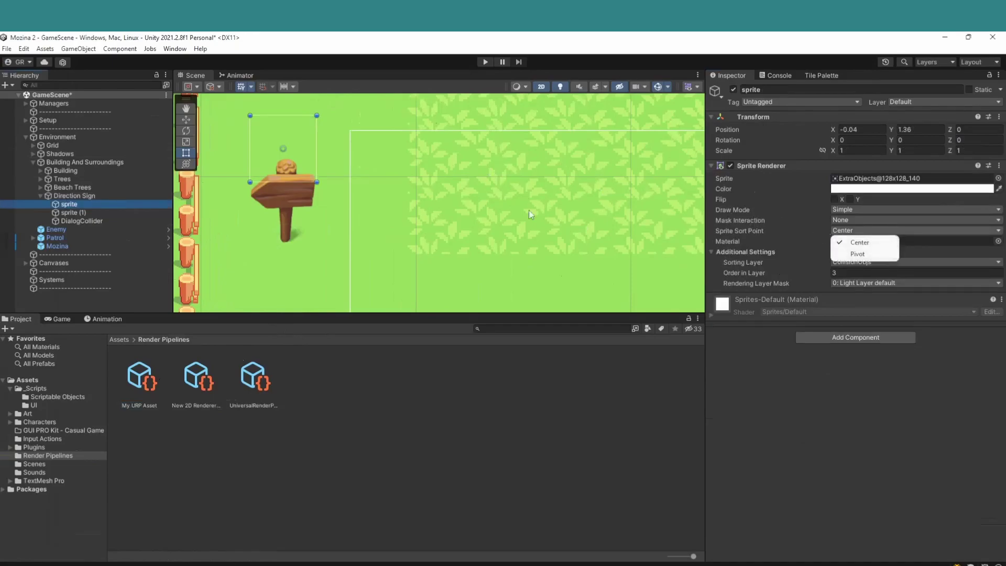
click(73, 212)
click(74, 196)
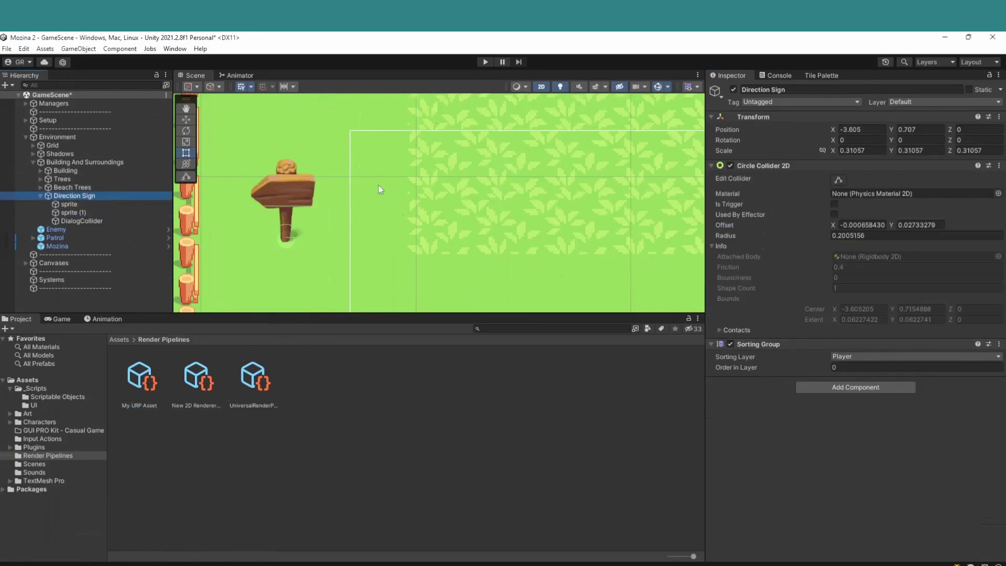
click(55, 245)
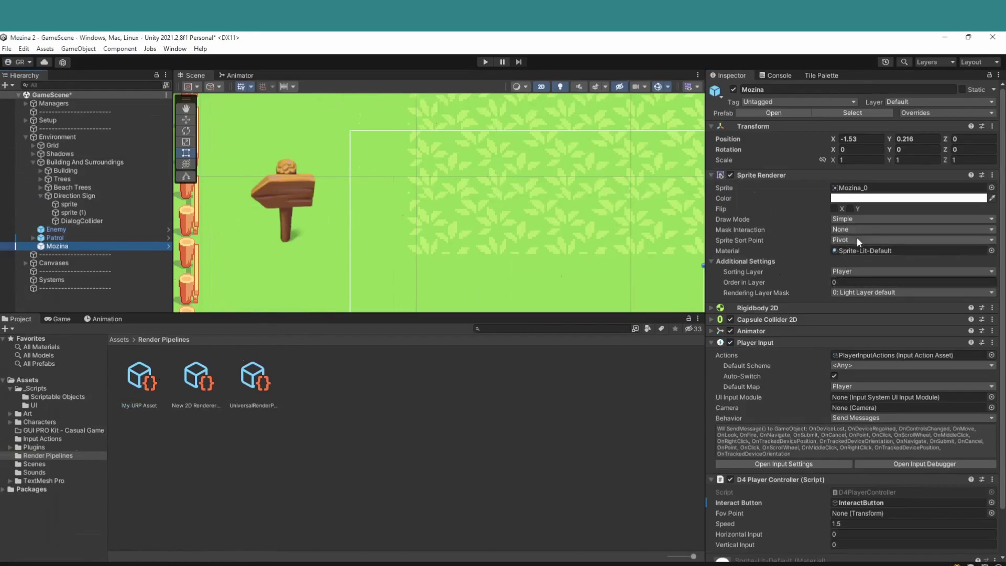
Ping Mozina_0, confirm its bottom-centre pivot (0.5, 0), and close the Sprite Editor
click(859, 252)
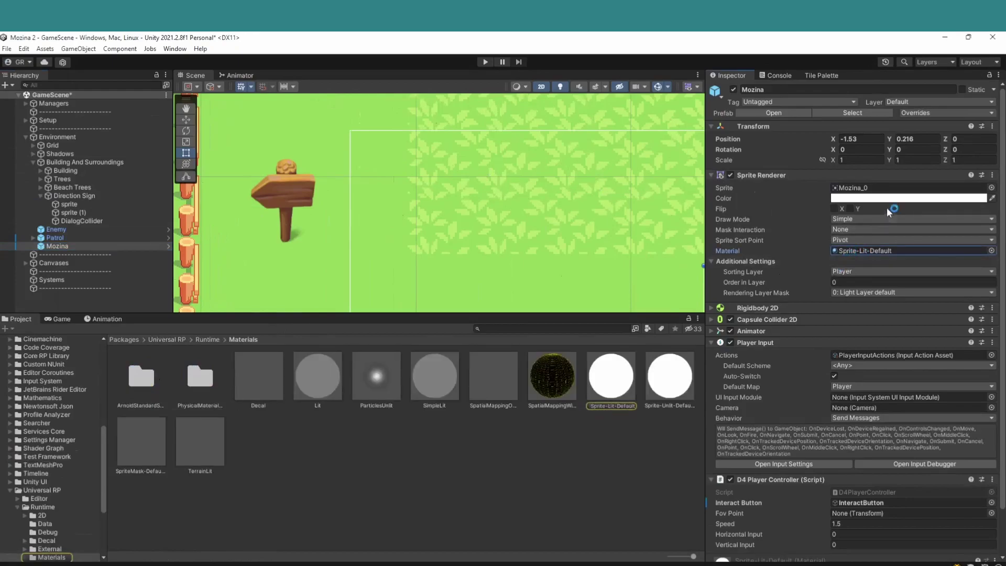
click(891, 189)
click(438, 387)
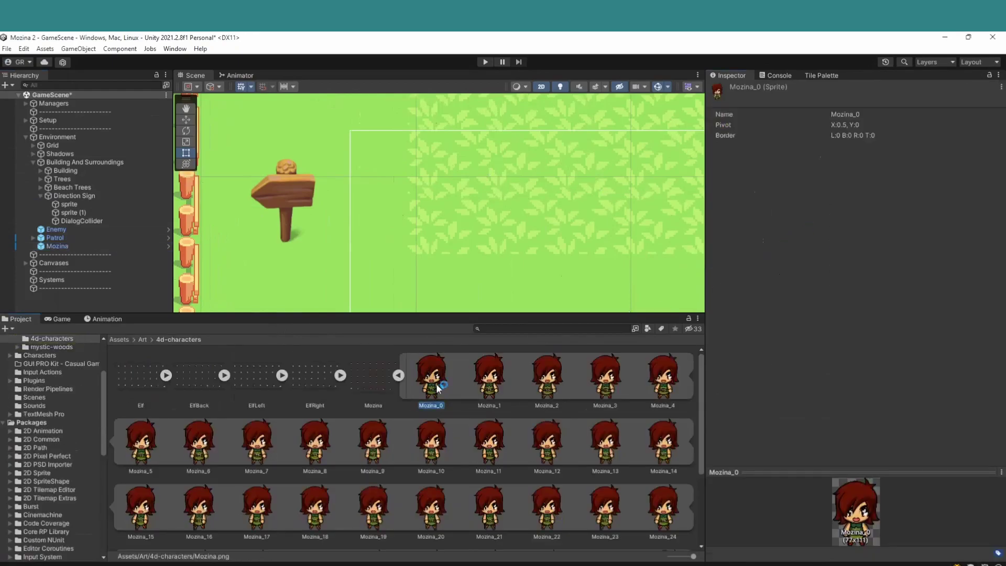
scroll(170, 154, up, 2)
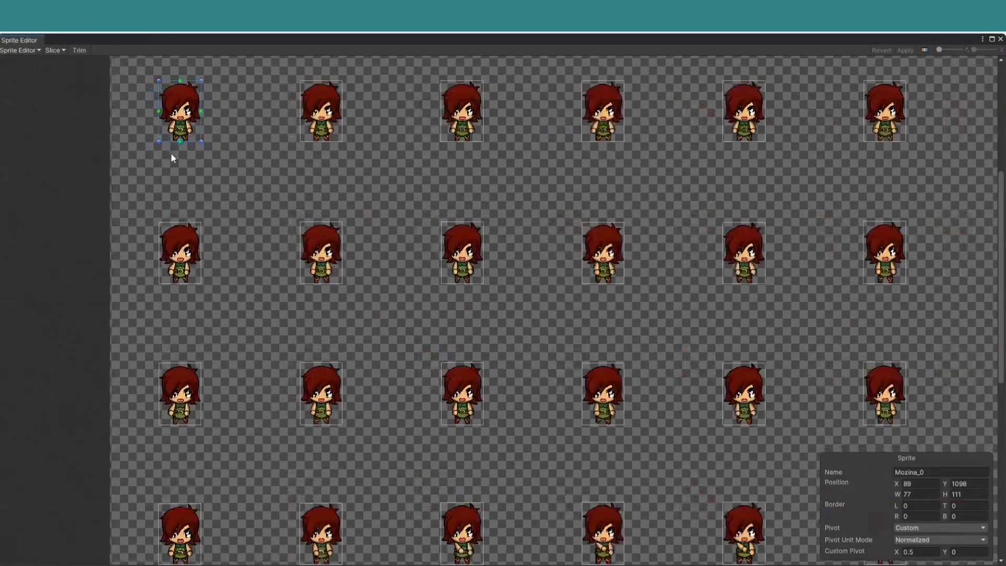
scroll(178, 150, up, 4)
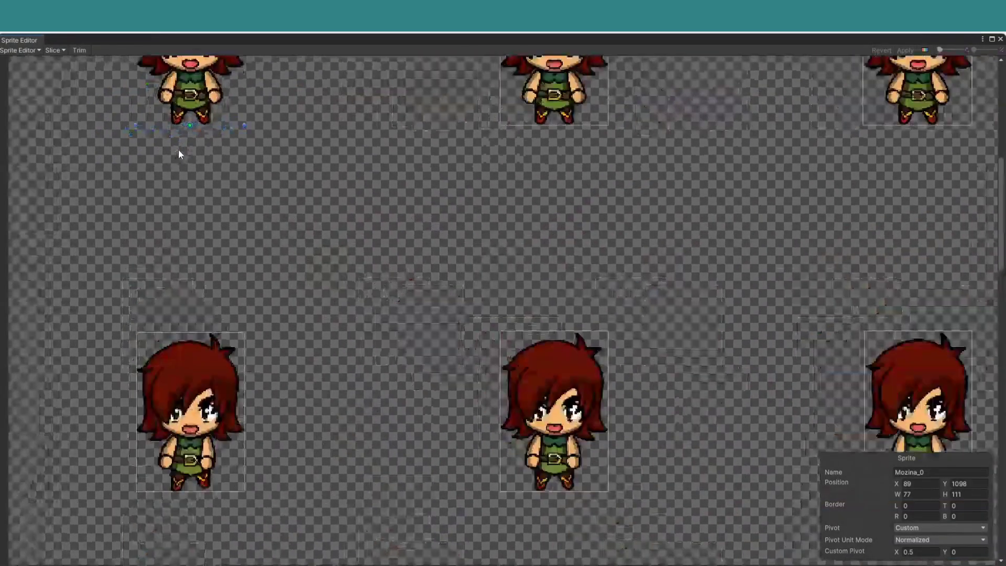
click(190, 124)
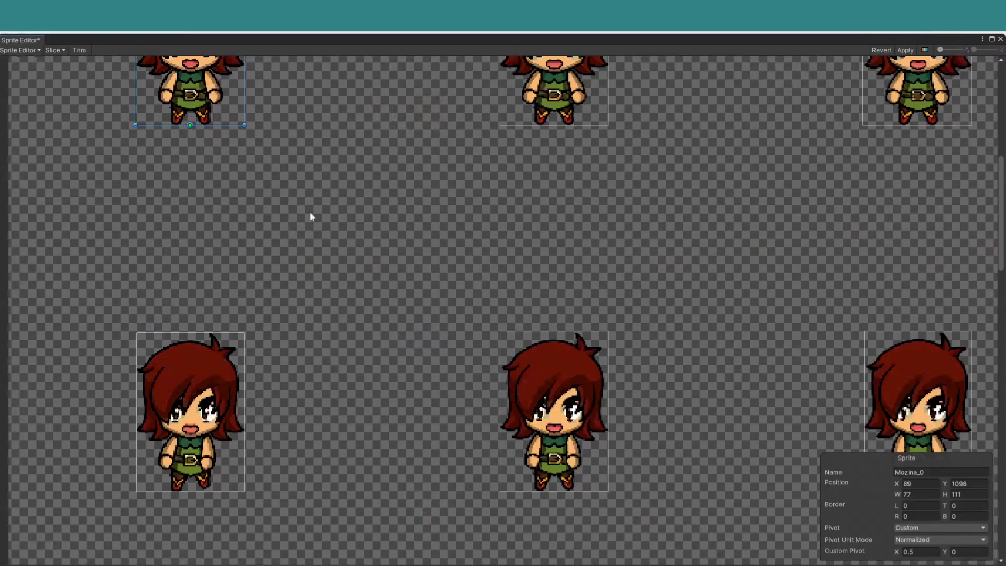
scroll(792, 270, down, 3)
scroll(701, 265, down, 2)
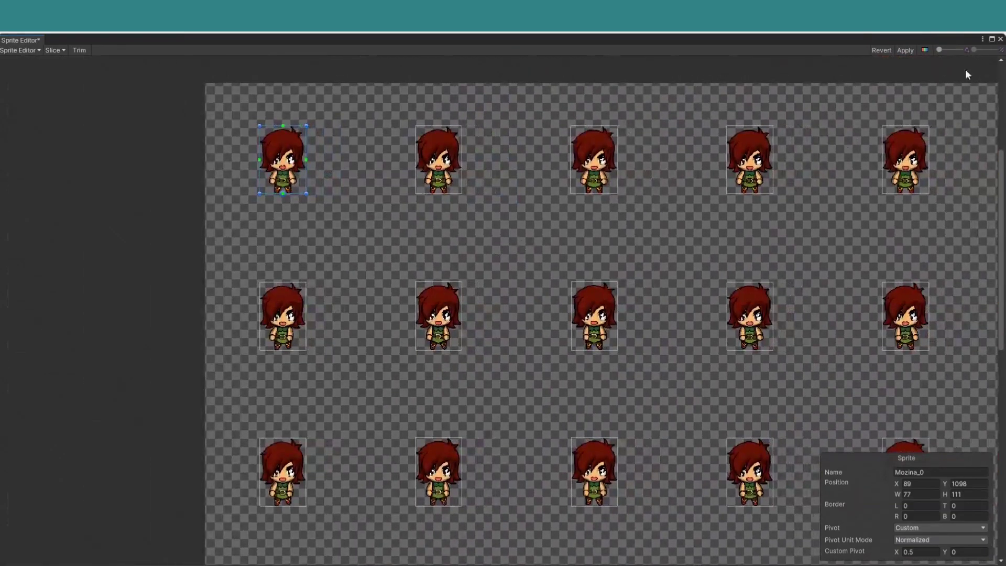
click(997, 38)
click(532, 330)
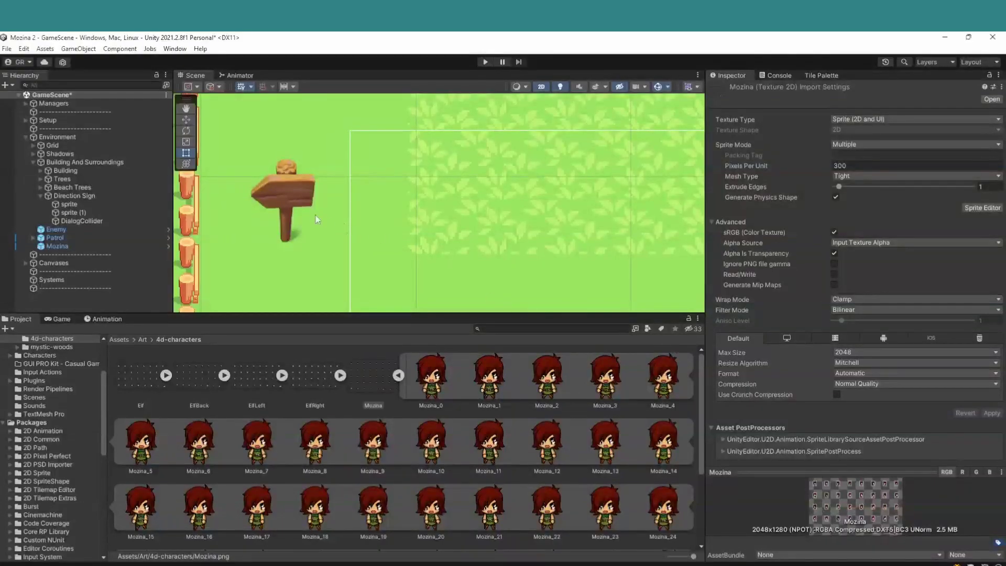
Glance at Patrol, then inspect the sign sprite on CollisionObjs, order 3
click(62, 196)
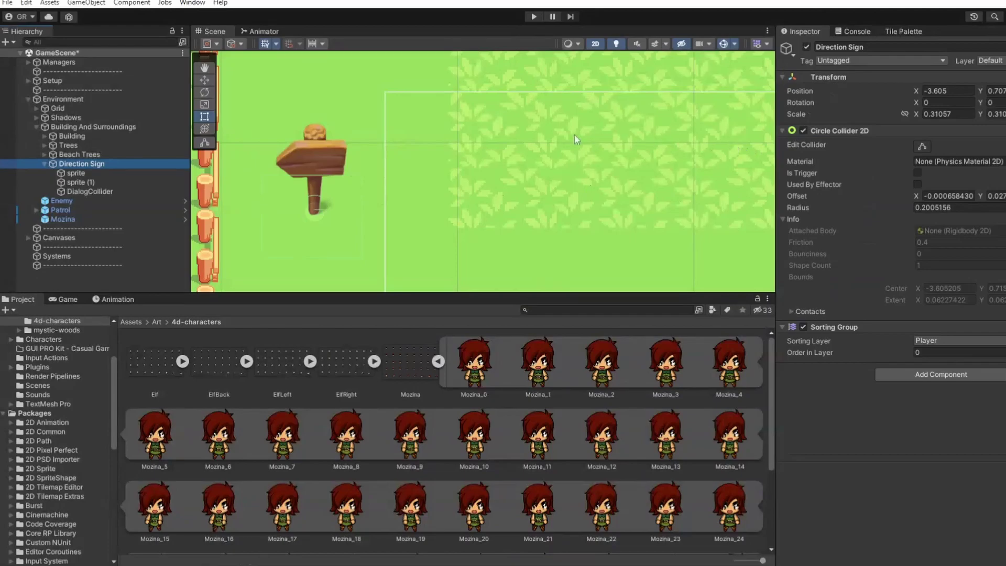
click(59, 210)
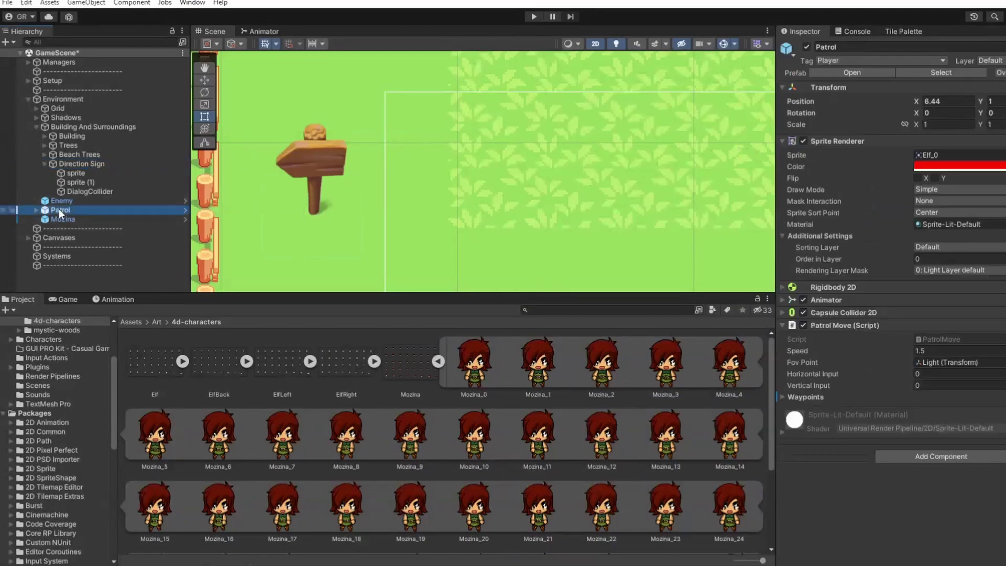
click(60, 164)
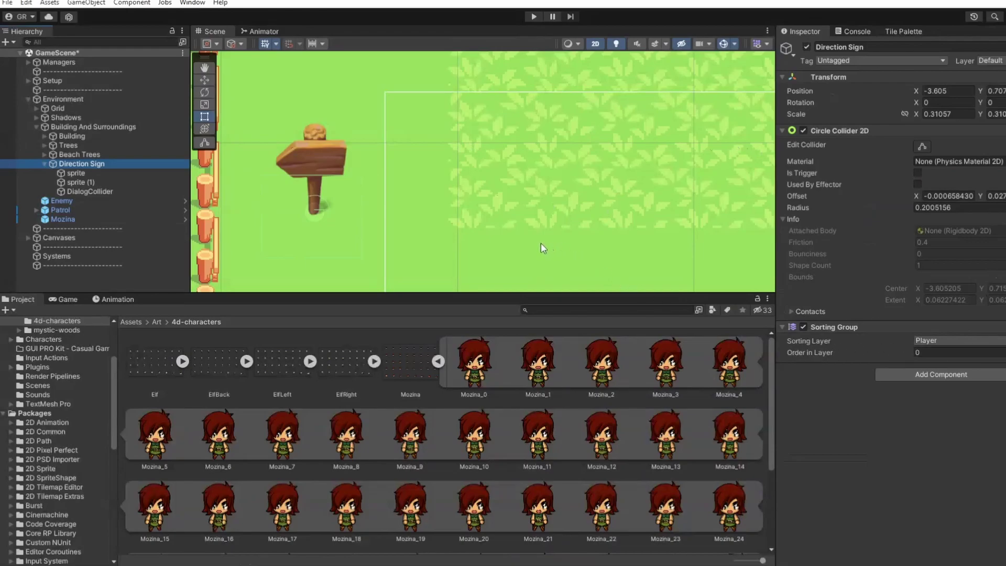
click(68, 173)
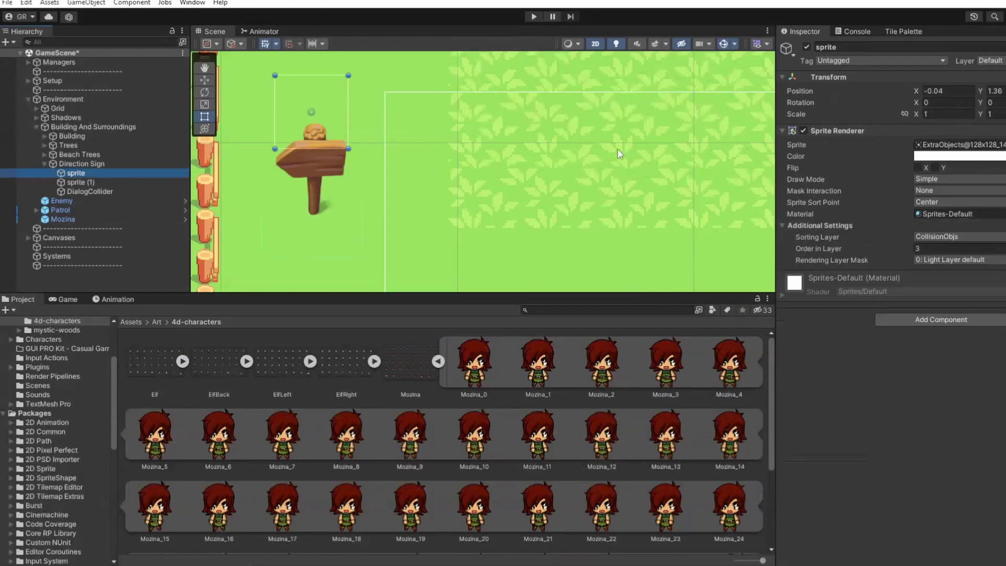
Enter Play mode and walk Mozina above, below and beside the signpost
key(ctrl+p)
key(Left)
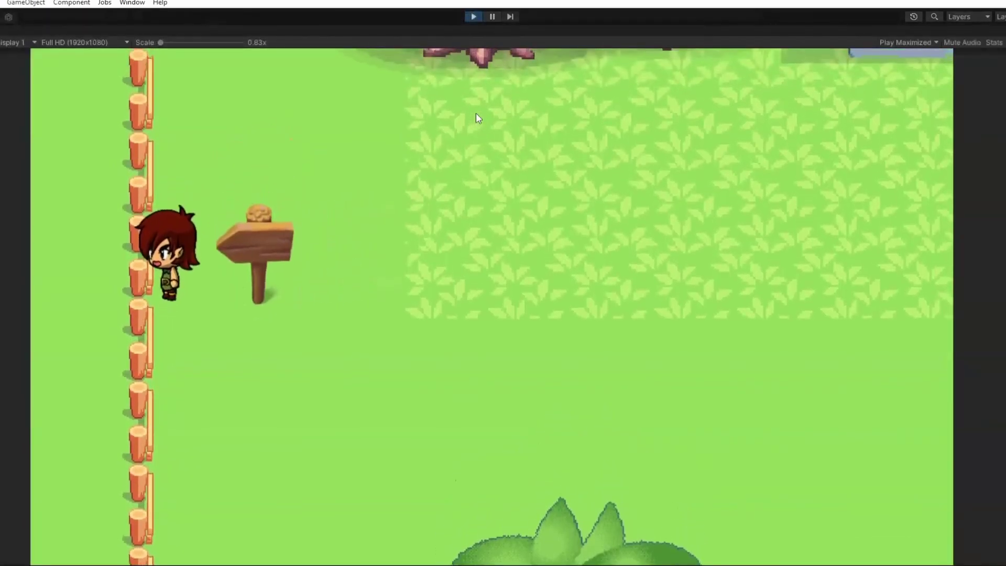
key(Down)
key(Right)
key(Left)
key(Down)
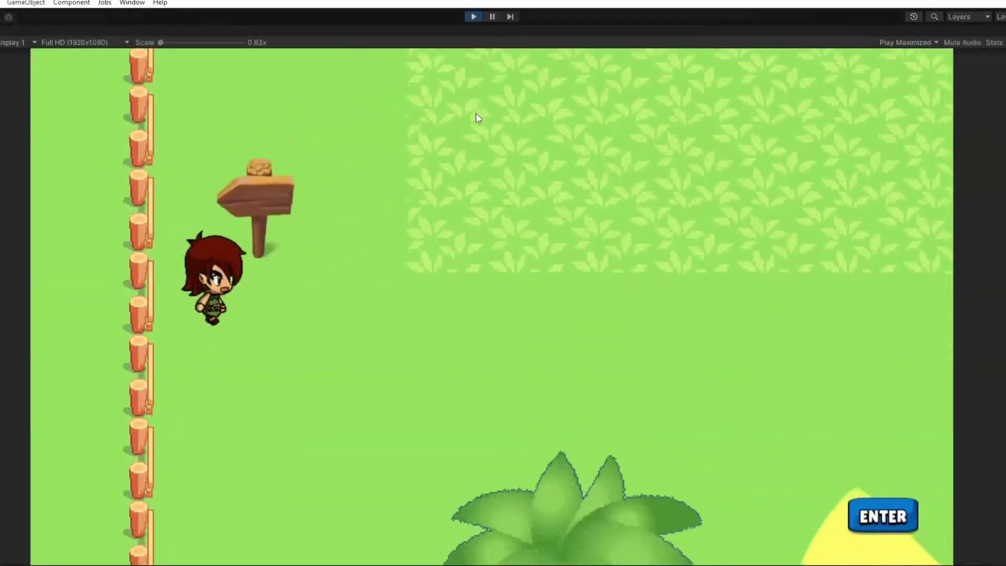
key(Up)
key(Down)
key(Left)
key(Up)
key(Down)
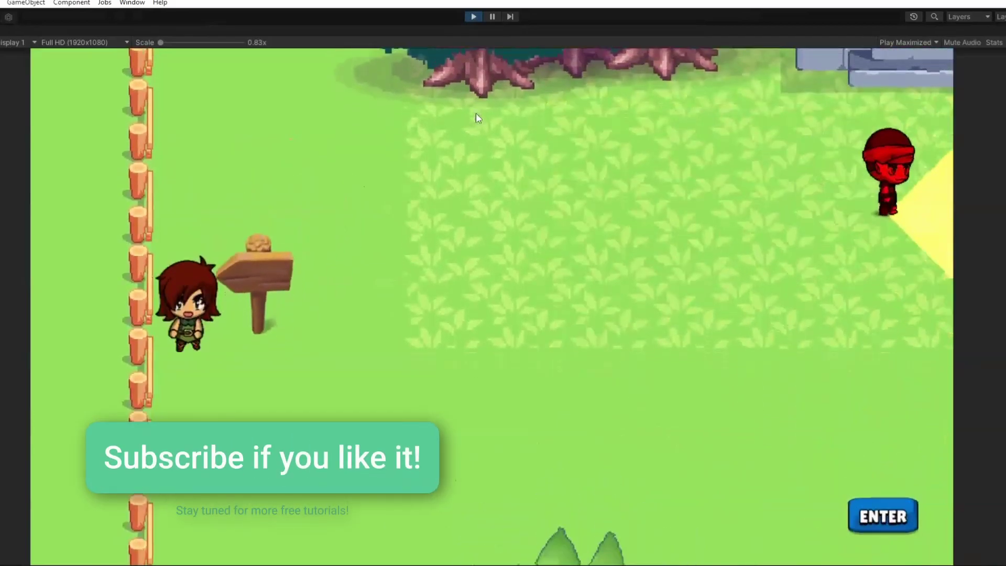
key(Right)
key(Up)
key(Left)
key(Down)
key(Up)
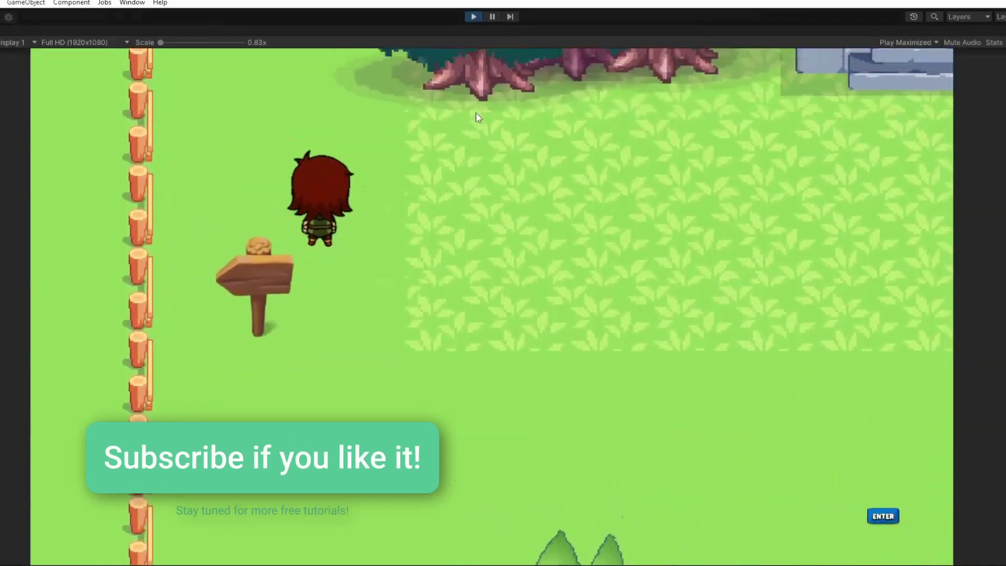
key(Up)
key(Down)
key(Left)
key(Down)
key(Right)
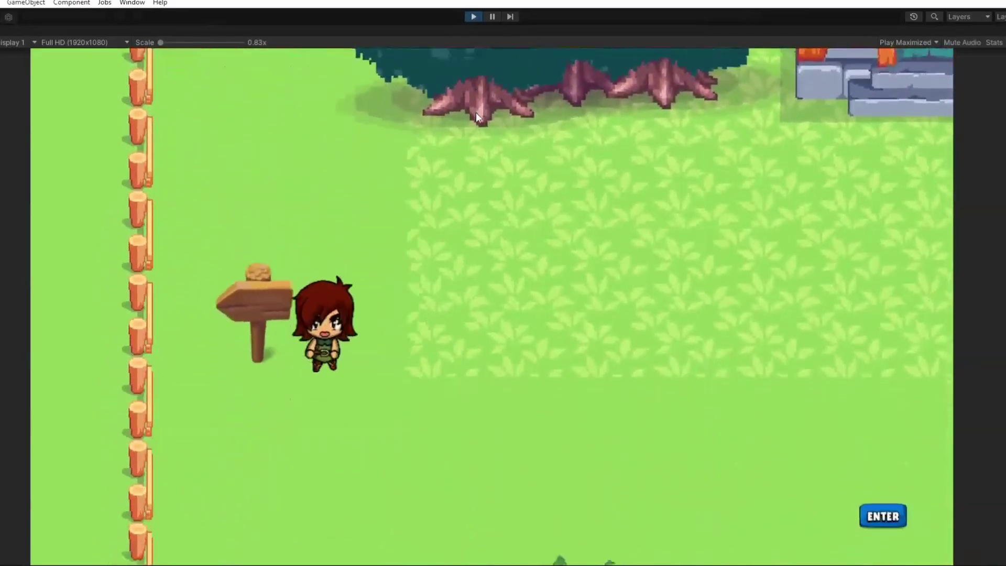
Walk Mozina down toward the beach, then back past the sign to the fence corner
key(Down)
key(Left)
key(Right)
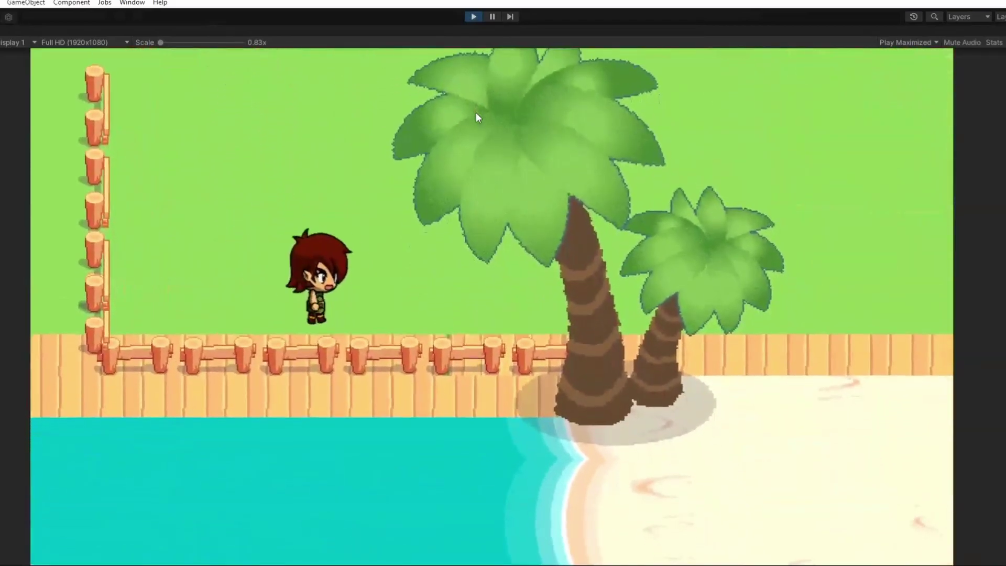
key(Up)
key(Left)
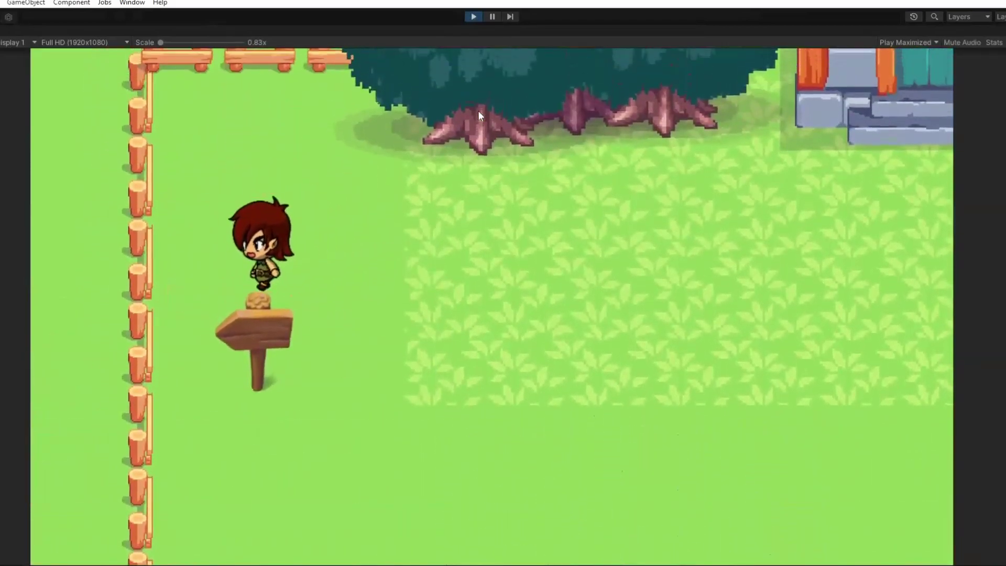
key(Down)
key(Left)
key(Right)
key(Up)
key(Left)
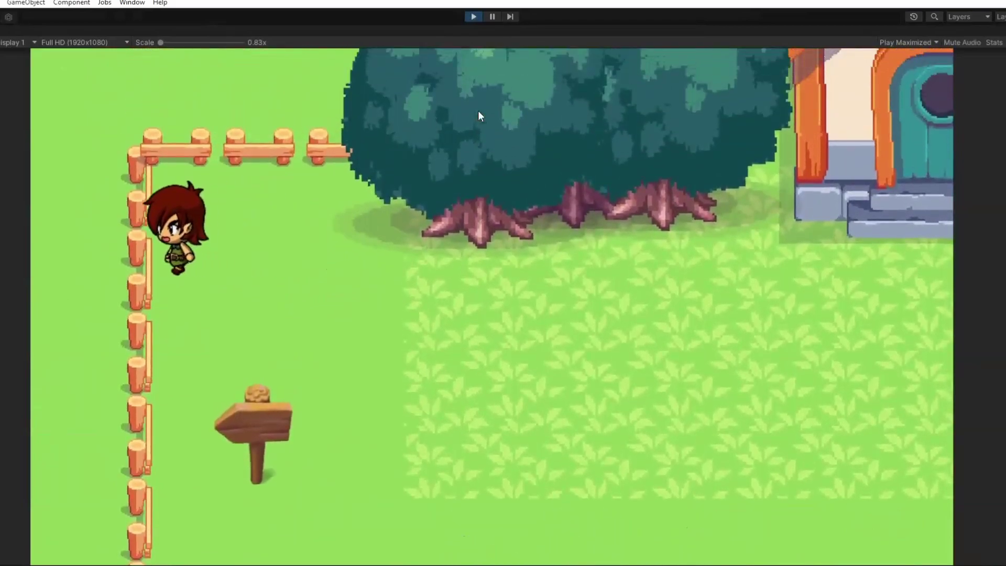